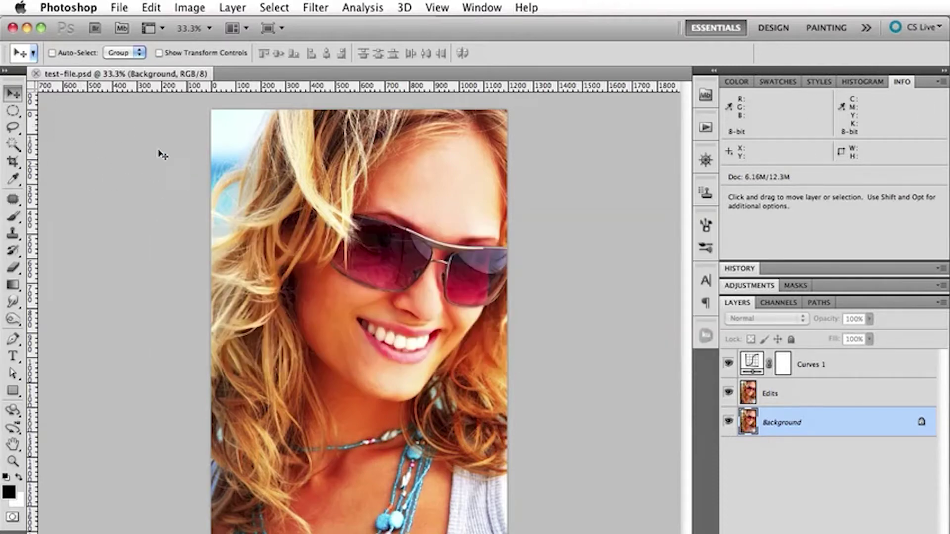
Switch to Finder to see the Saving folder of TIFF test copies and the PSD
key(super+Tab)
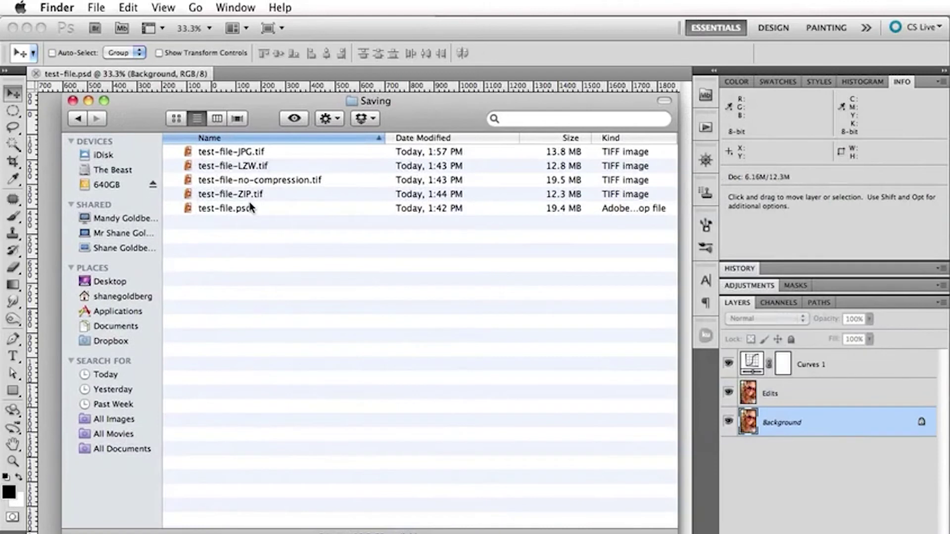
Compare test-file.psd's size with the 19.5 MB uncompressed TIFF, then move the Finder window aside
click(250, 211)
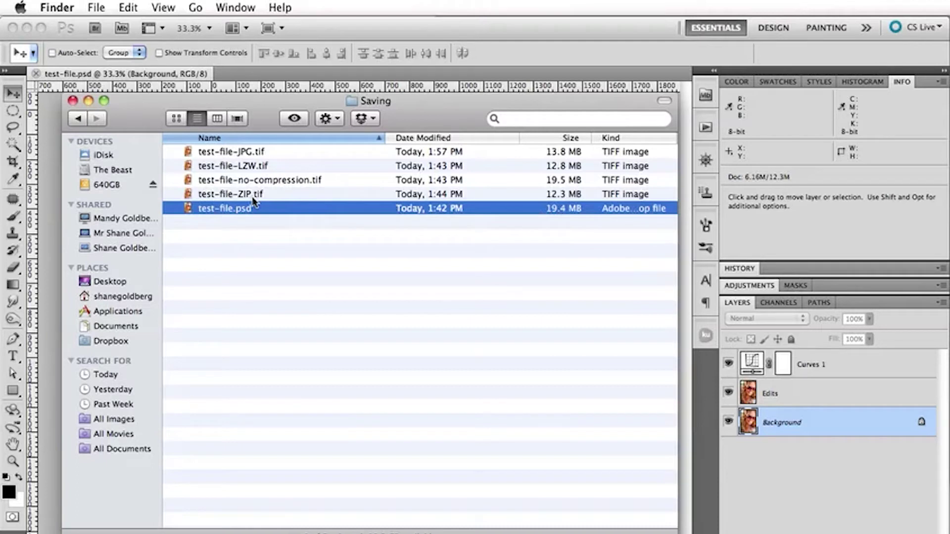
click(289, 181)
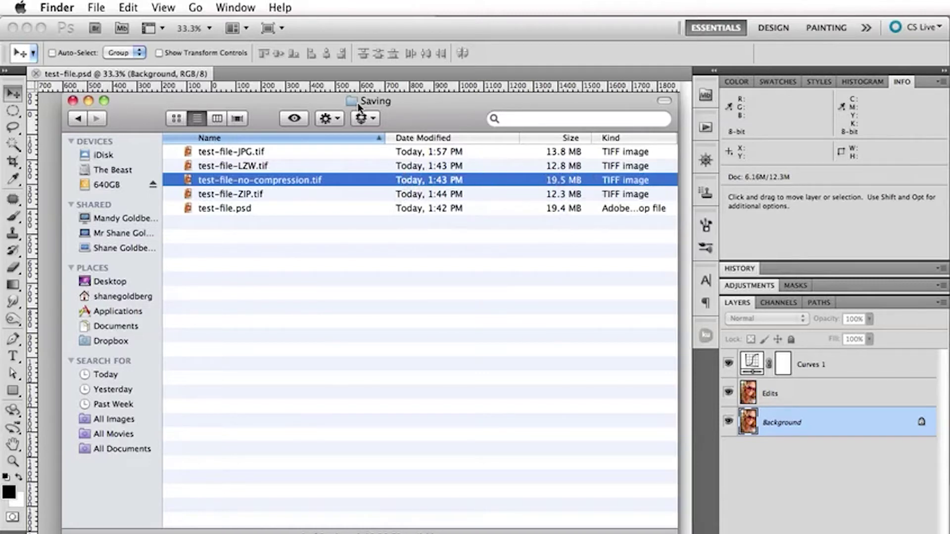
drag(407, 103, 949, 136)
click(97, 8)
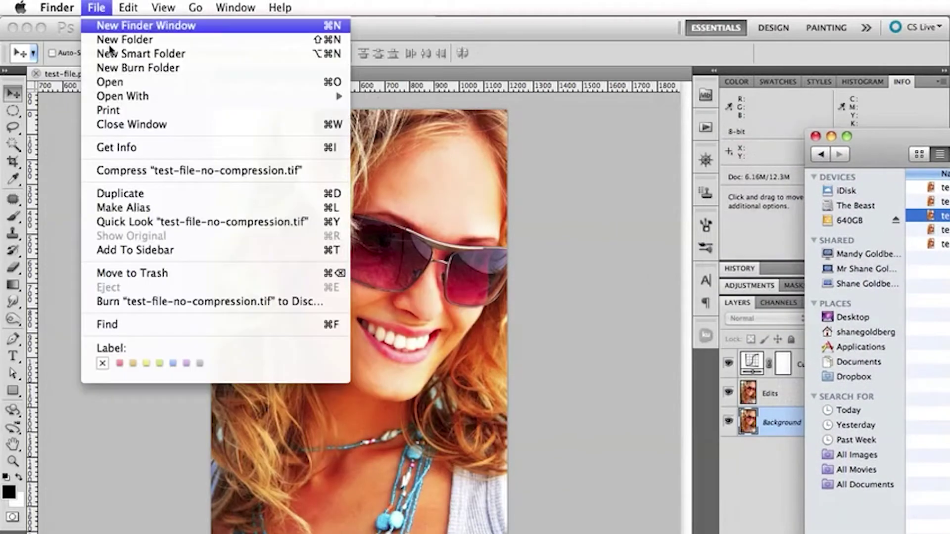
Save the portrait as a TIFF named test-file2.tif
click(55, 227)
click(119, 7)
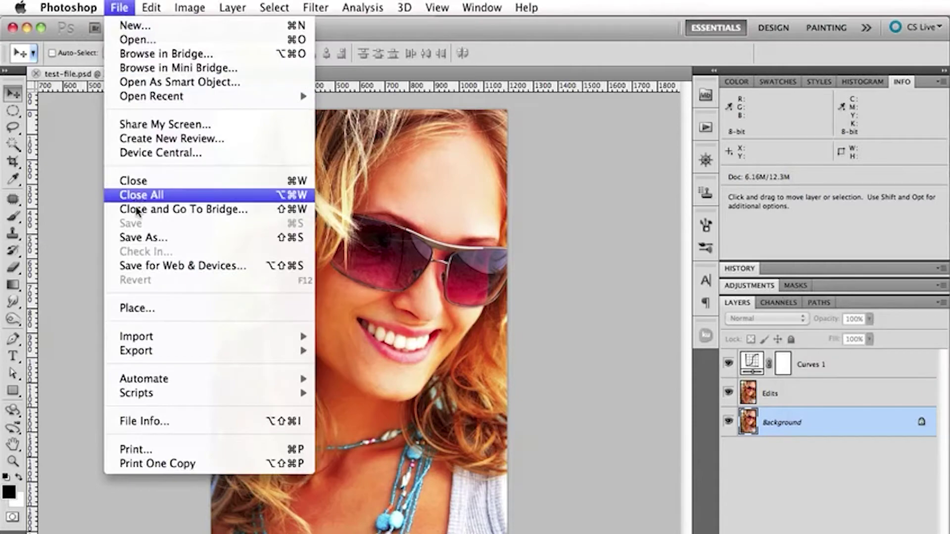
click(241, 231)
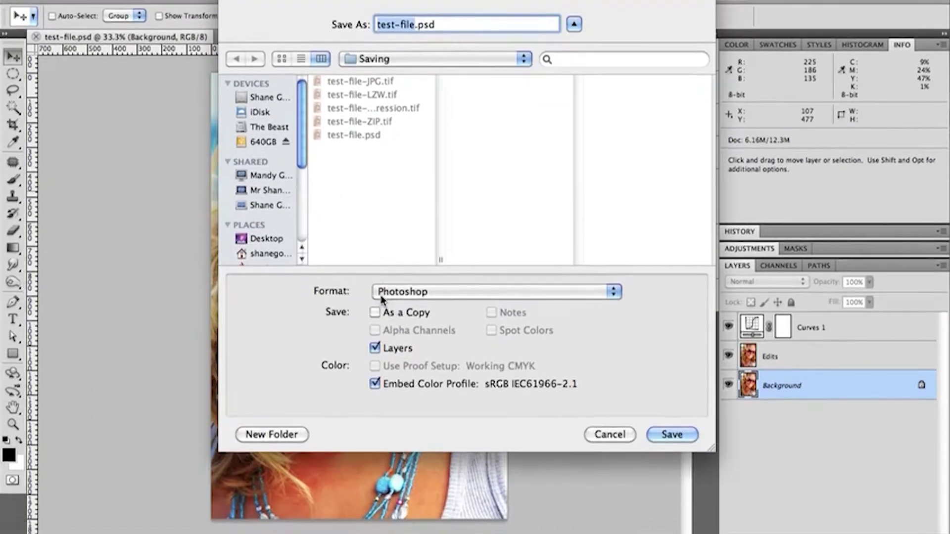
click(391, 328)
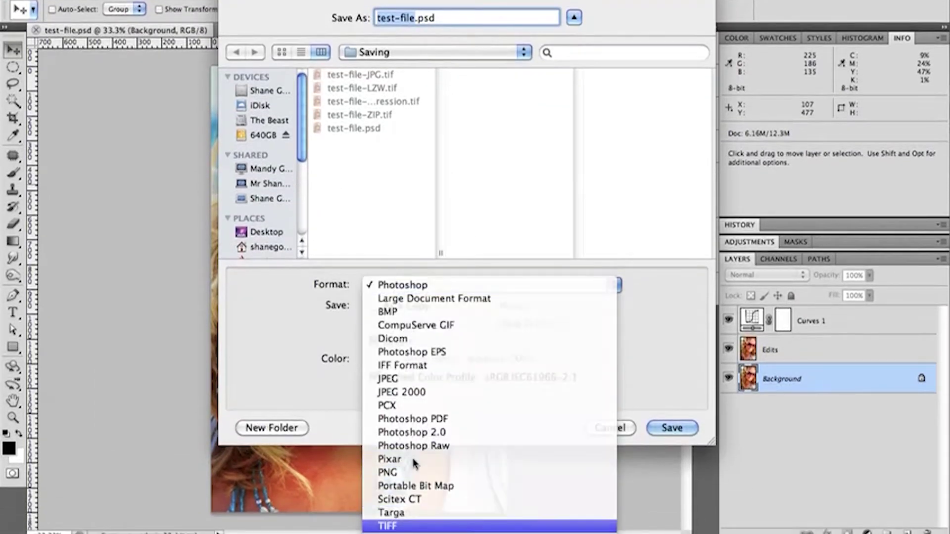
click(437, 527)
click(414, 19)
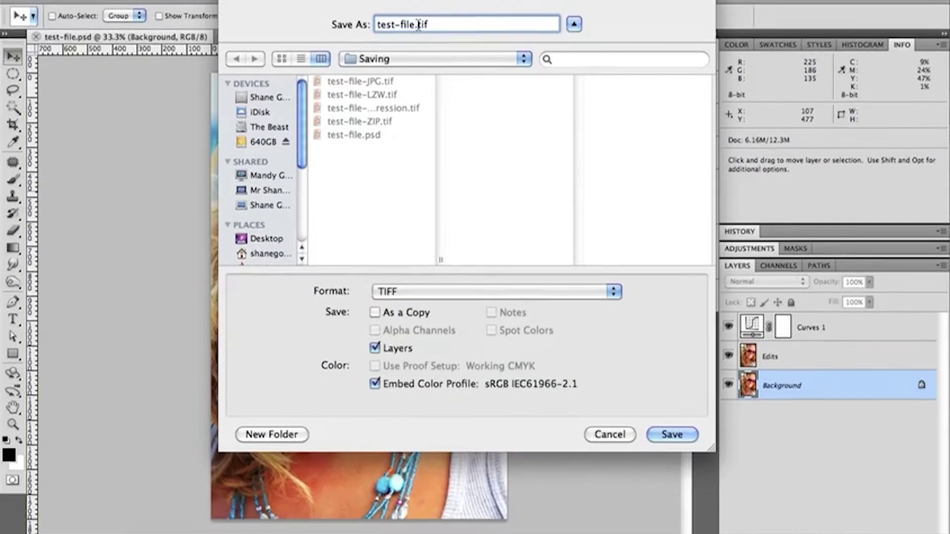
text(2)
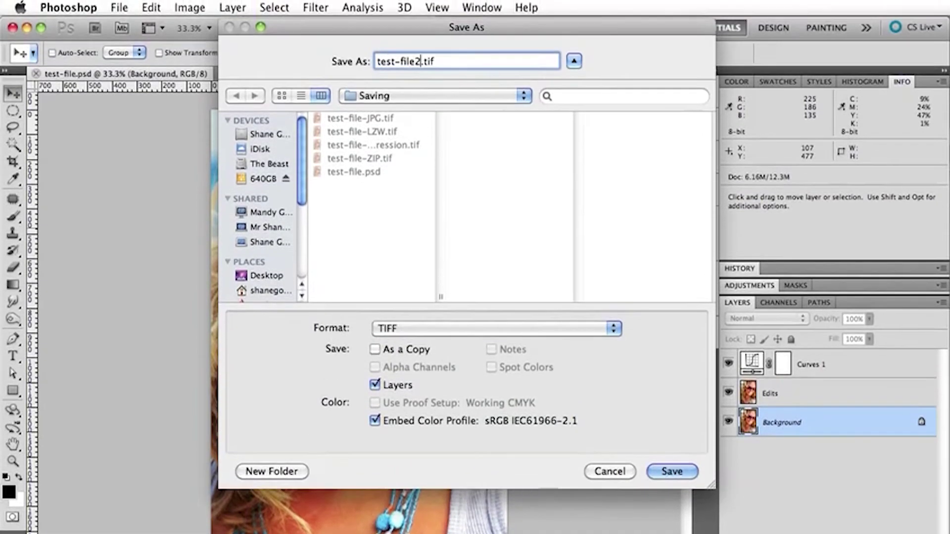
click(682, 475)
Confirm TIFF options with LZW image compression and ZIP layer compression
click(292, 164)
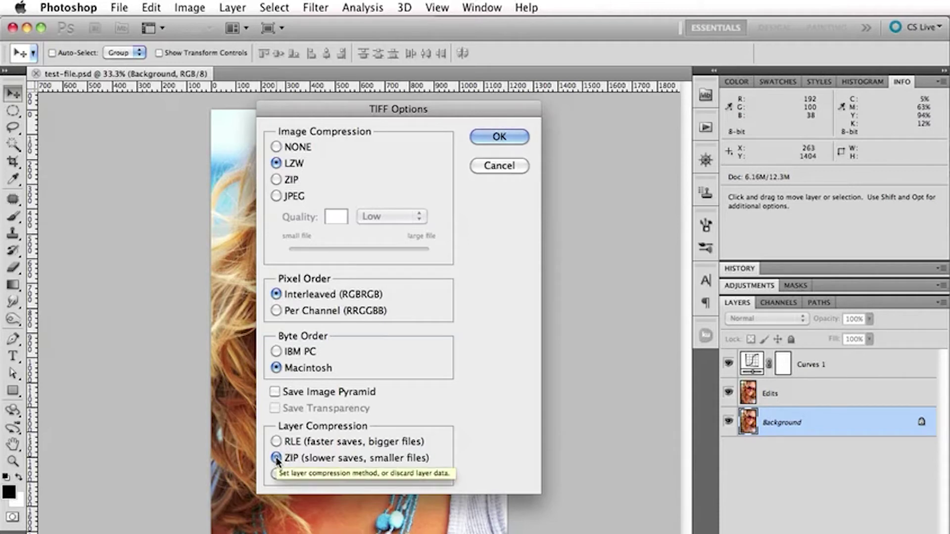
click(276, 442)
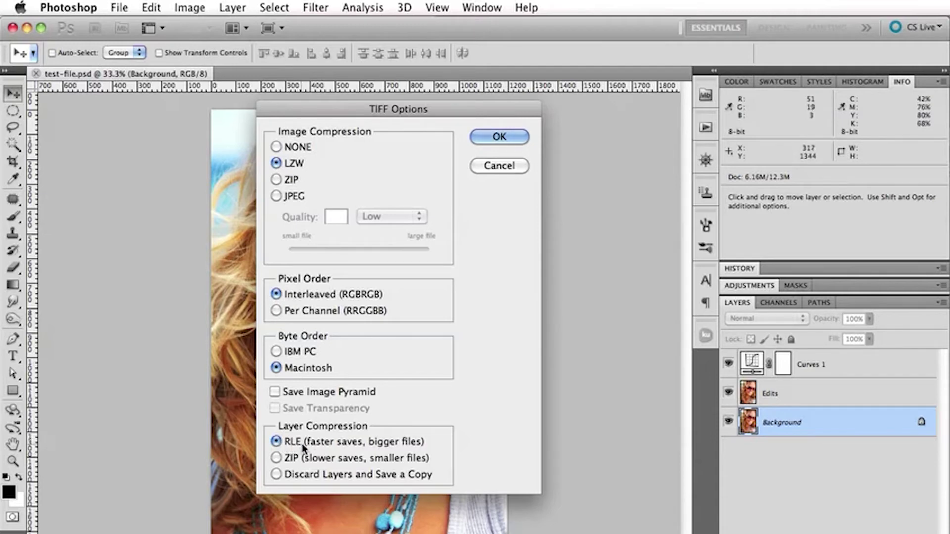
click(277, 457)
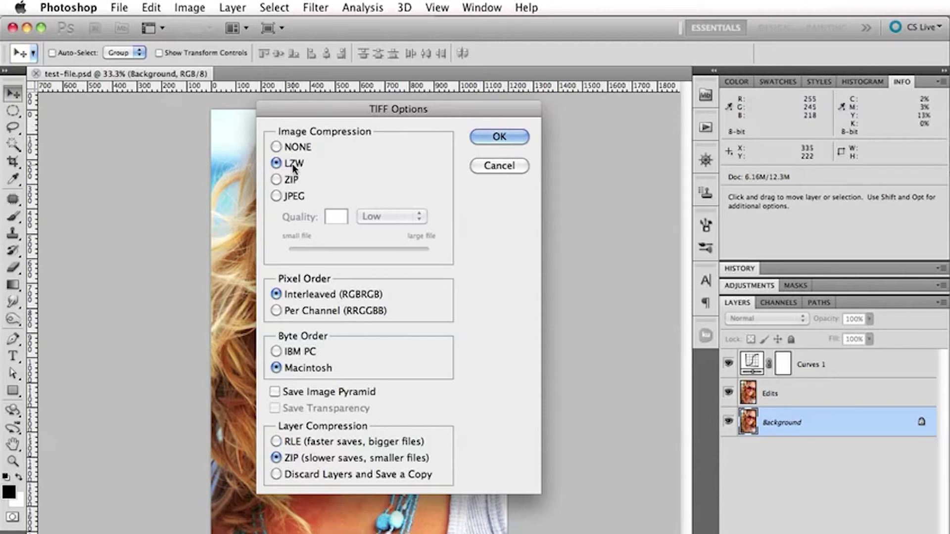
click(289, 180)
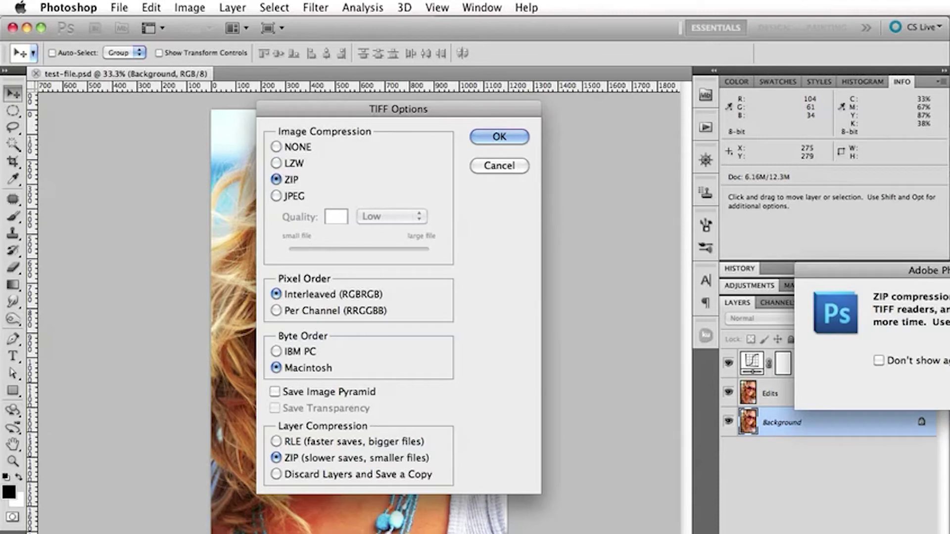
key(Return)
click(276, 162)
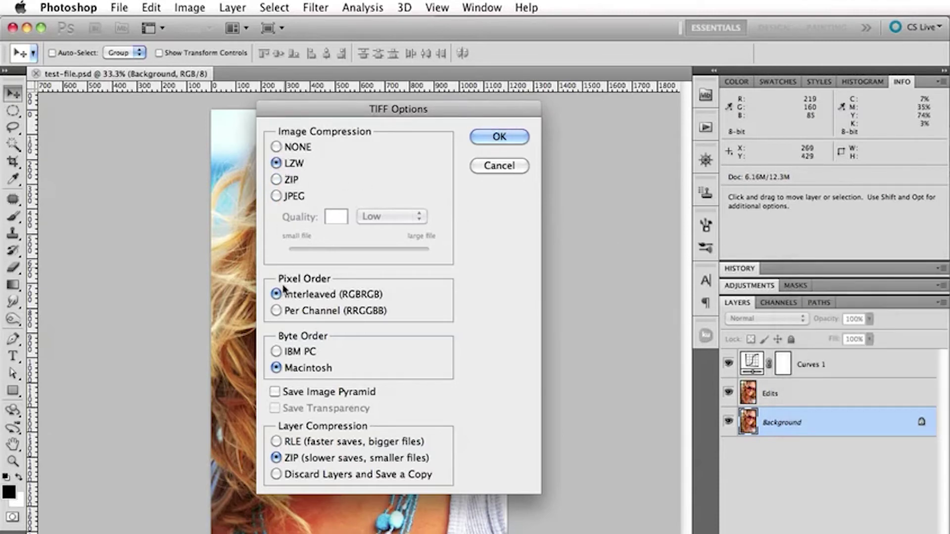
click(503, 137)
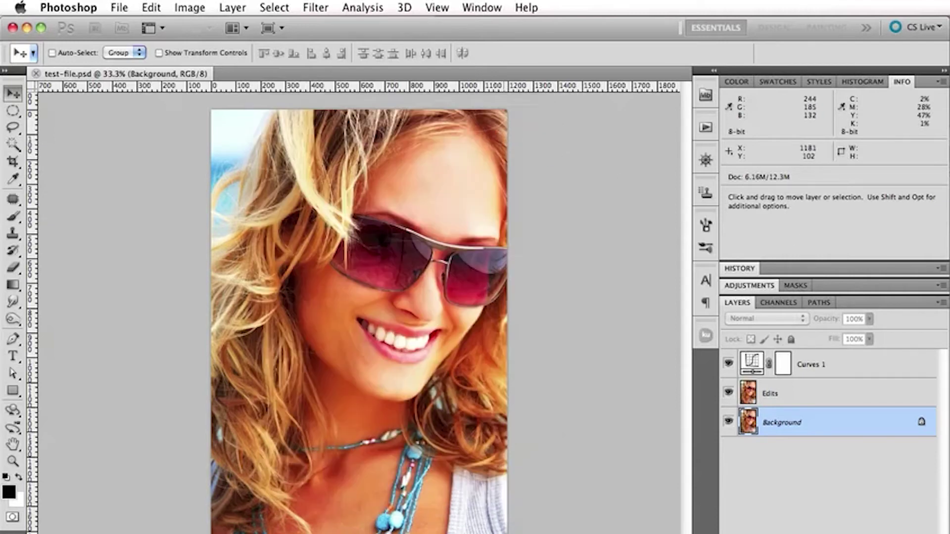
In Finder, check that test-file2.tif is 12.8 MB and reposition the Saving window
key(super+Tab)
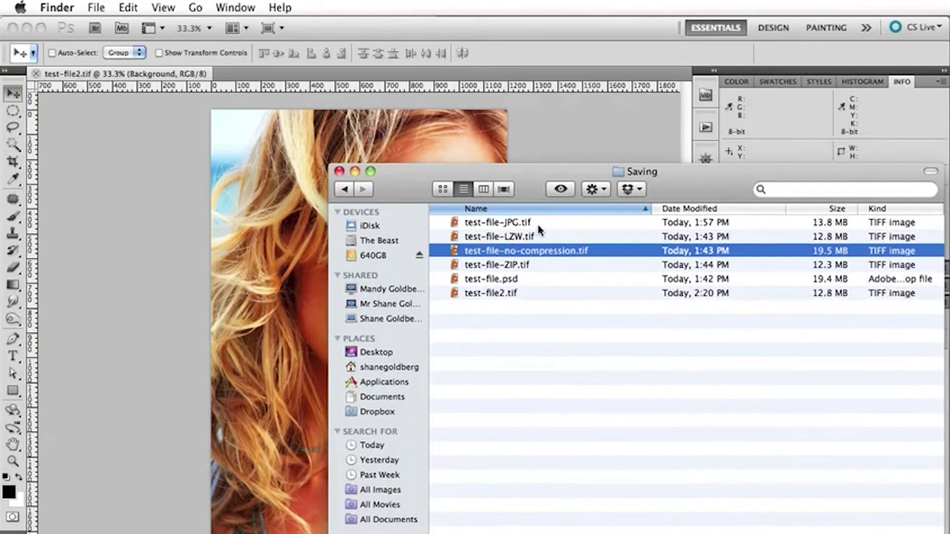
click(505, 294)
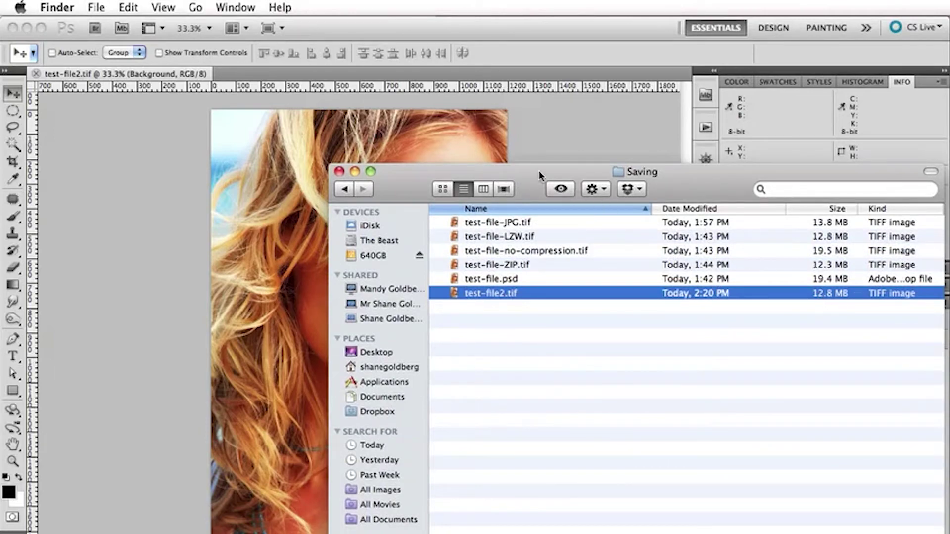
drag(539, 171, 410, 158)
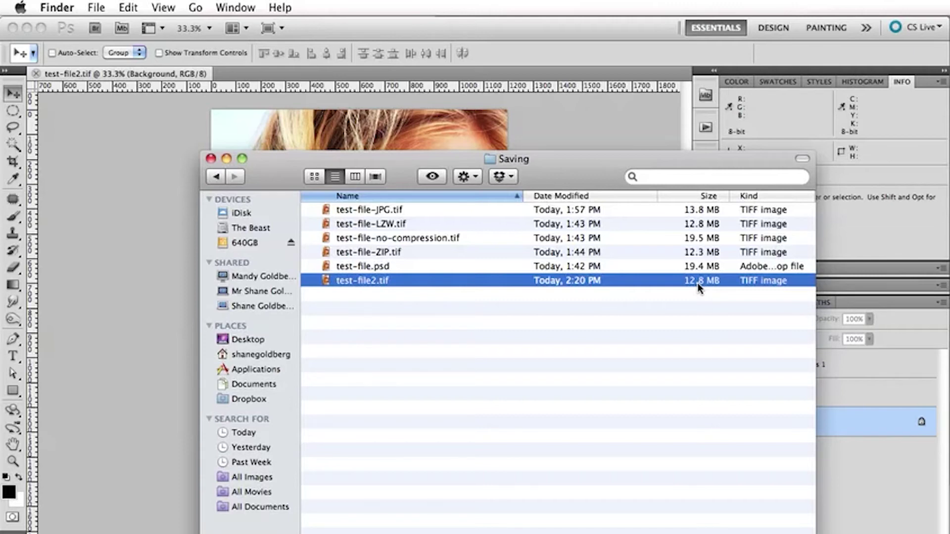
drag(559, 168, 948, 239)
click(92, 13)
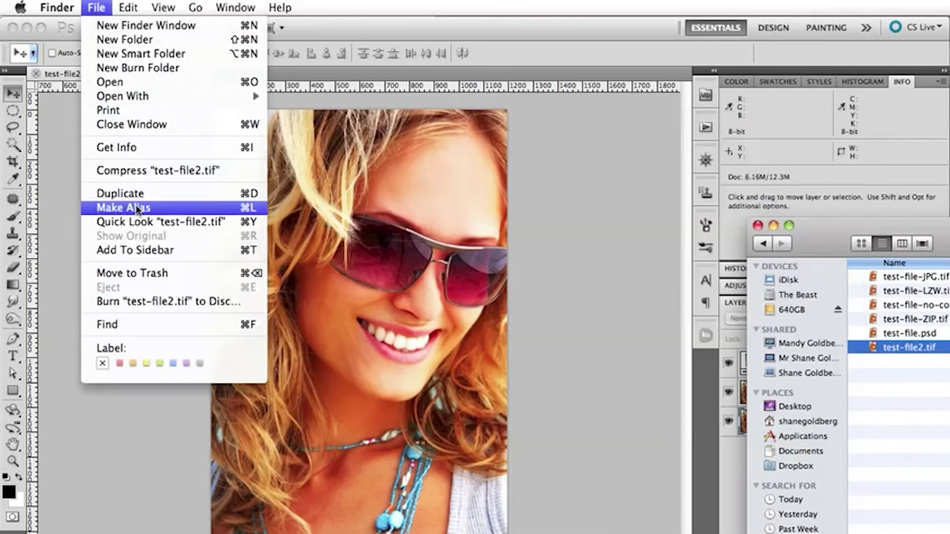
Save the portrait as a new TIFF copy named test-file3.tif
click(403, 153)
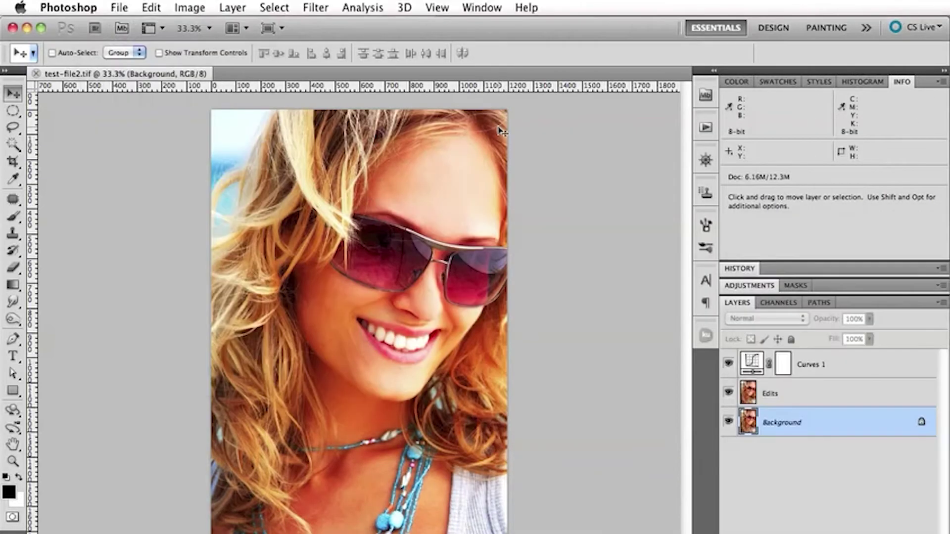
click(120, 8)
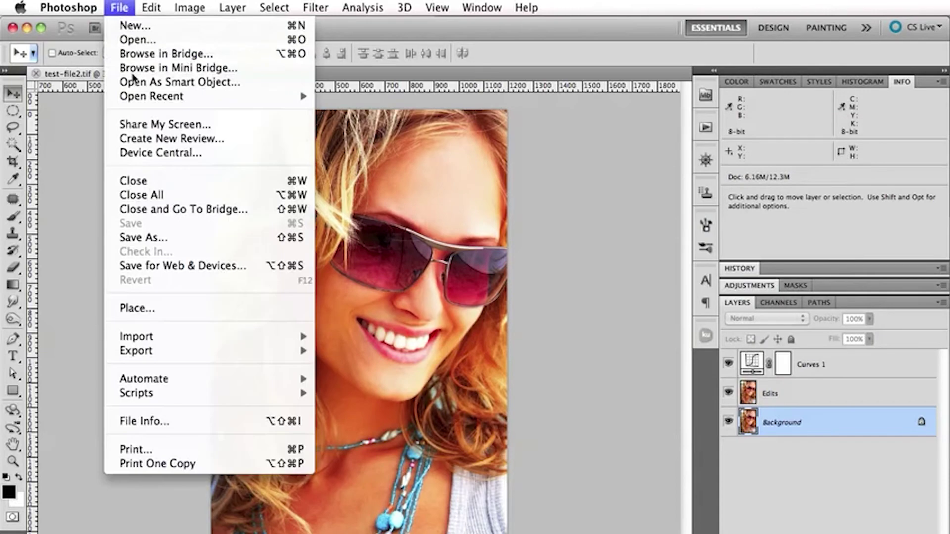
click(144, 238)
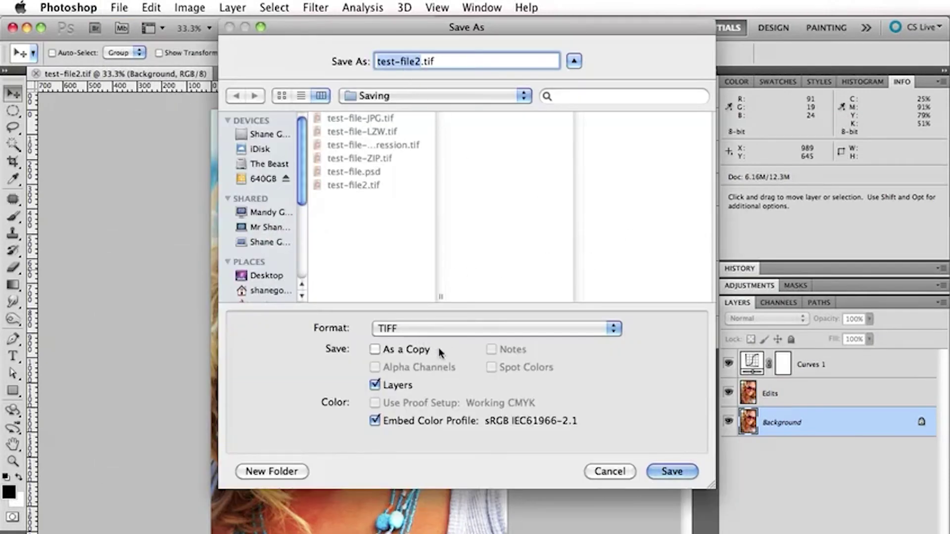
click(420, 61)
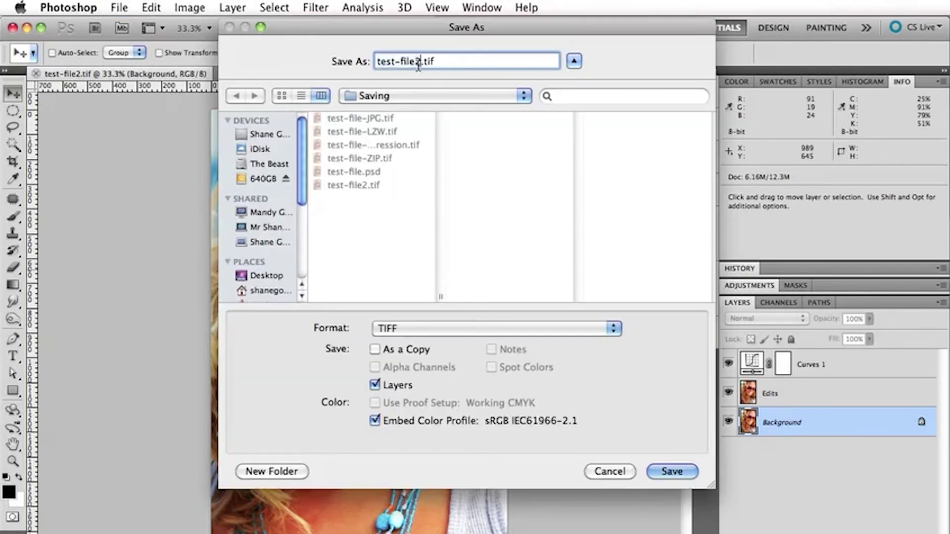
key(BackSpace)
text(3)
key(Return)
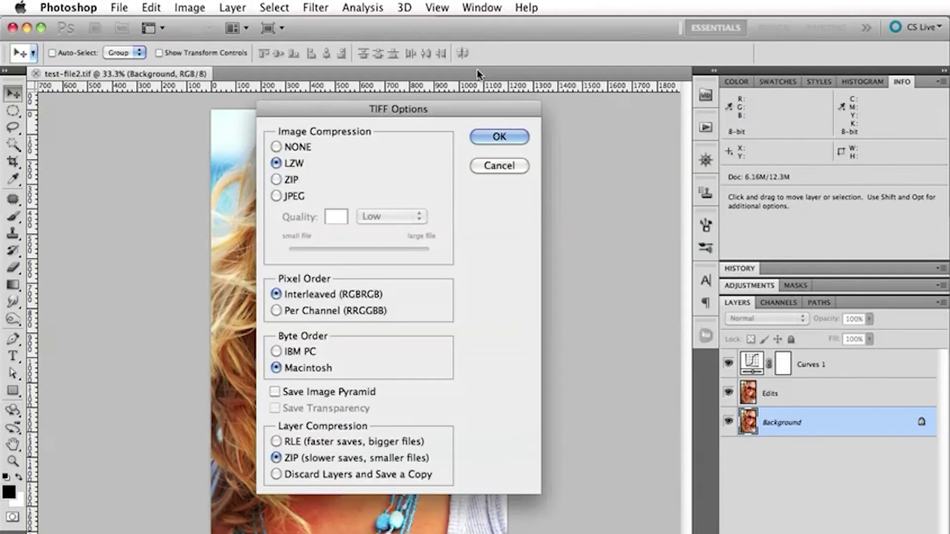
Choose ZIP image compression, accept the compatibility warning, and confirm the TIFF options
click(291, 180)
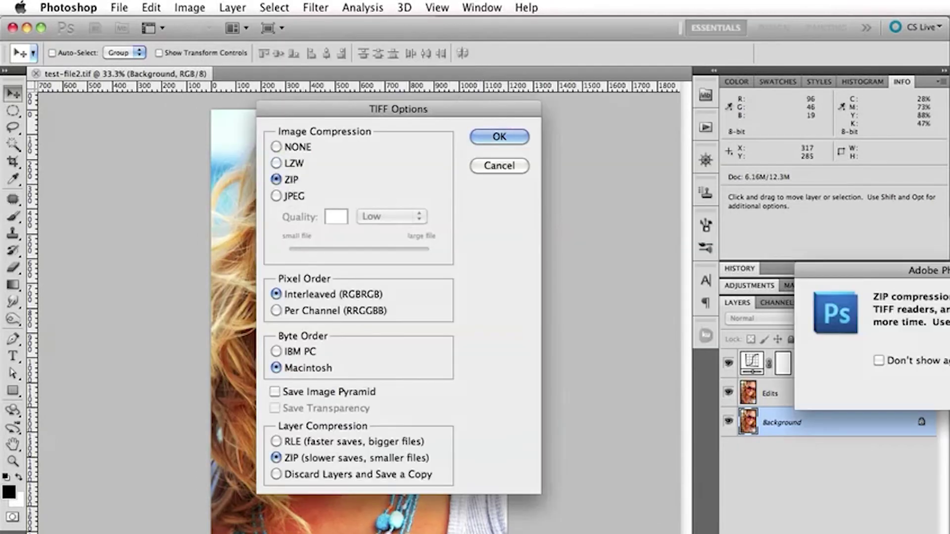
drag(947, 274, 607, 281)
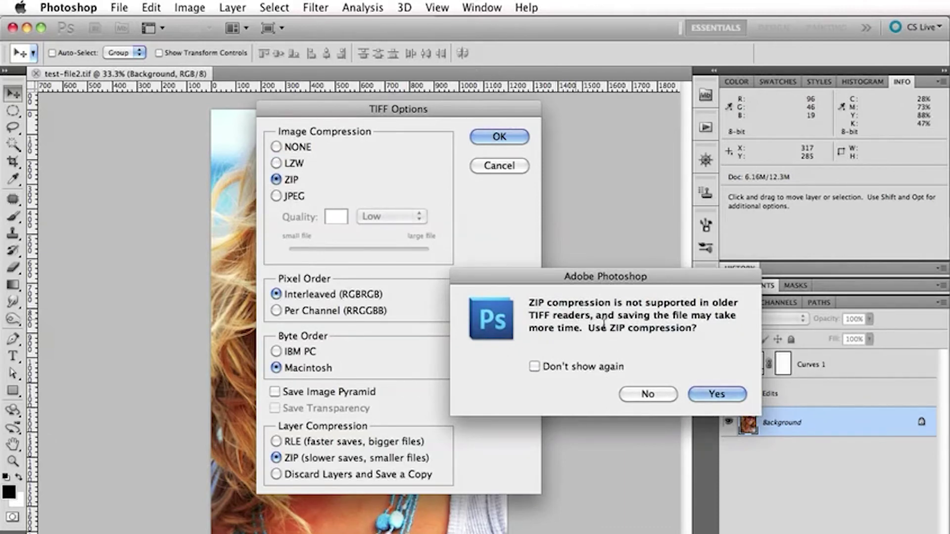
click(714, 395)
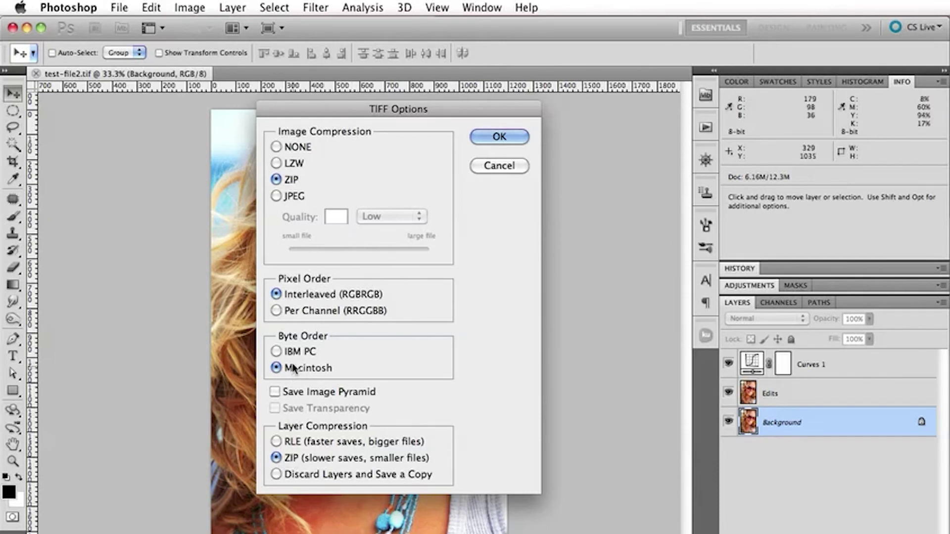
click(497, 132)
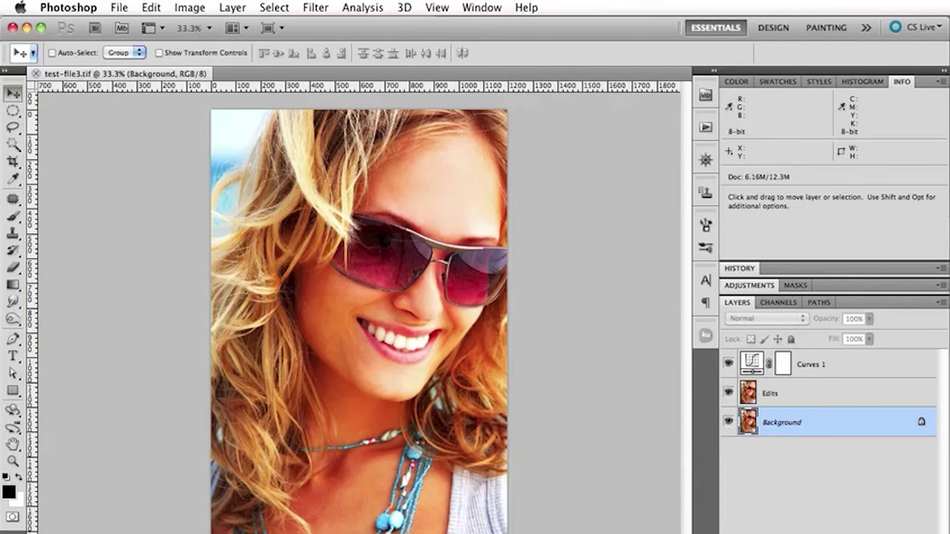
In Finder, compare test-file3.tif's 12.3 MB with test-file.psd and move the window aside
key(super+Tab)
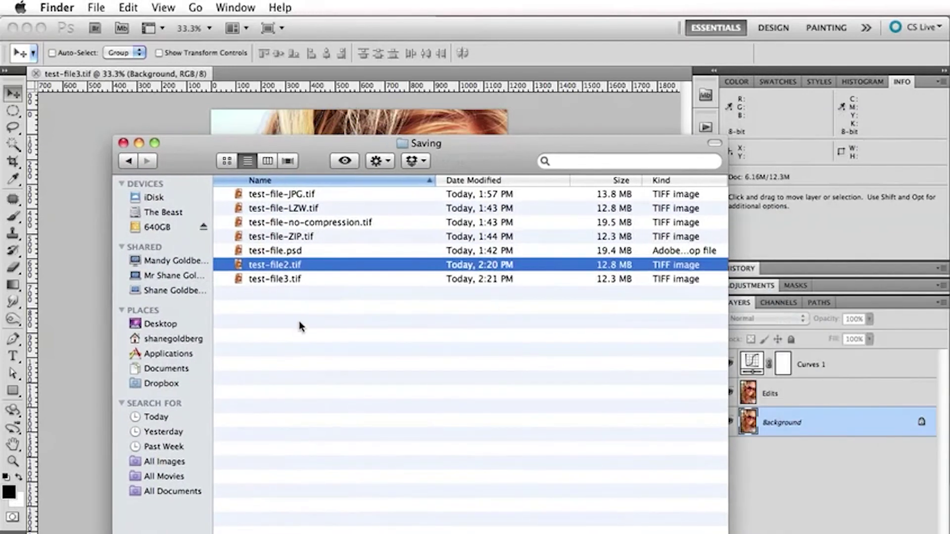
click(291, 280)
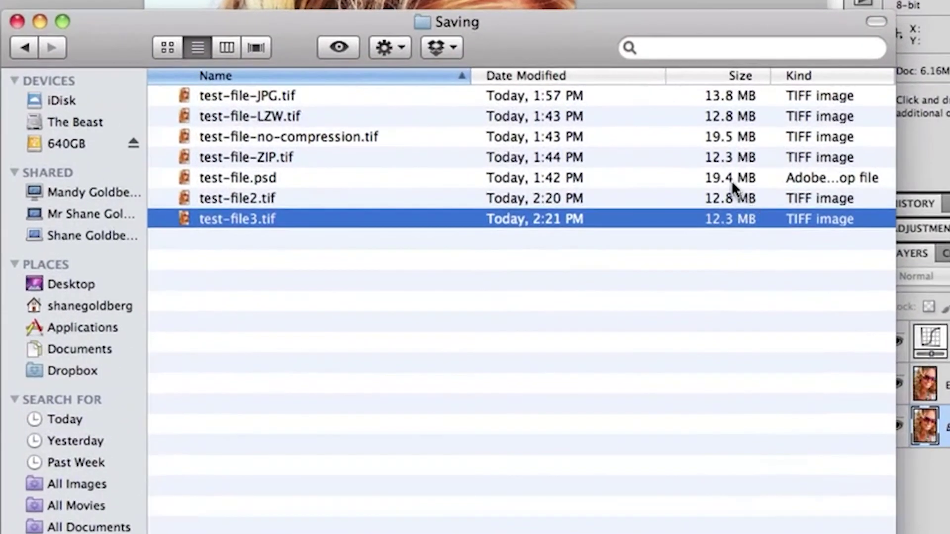
click(676, 208)
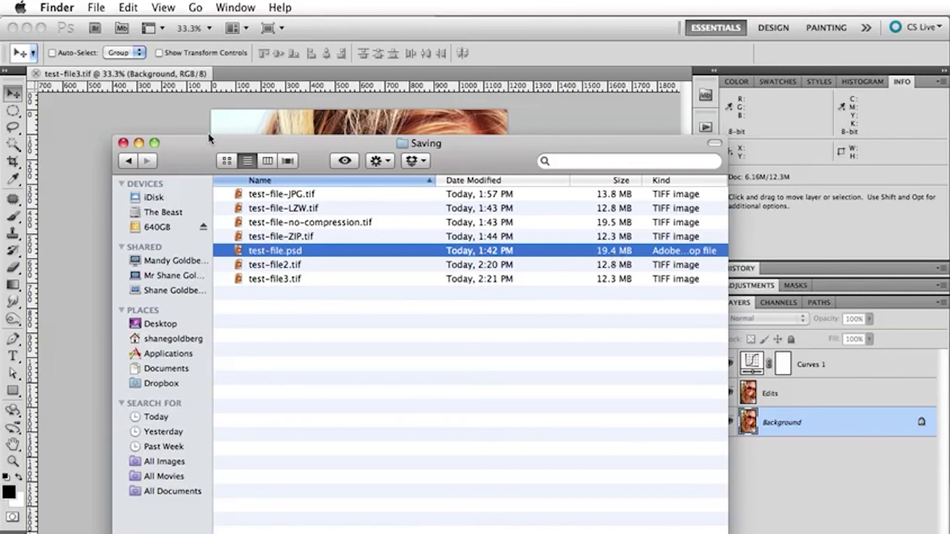
drag(189, 152, 340, 208)
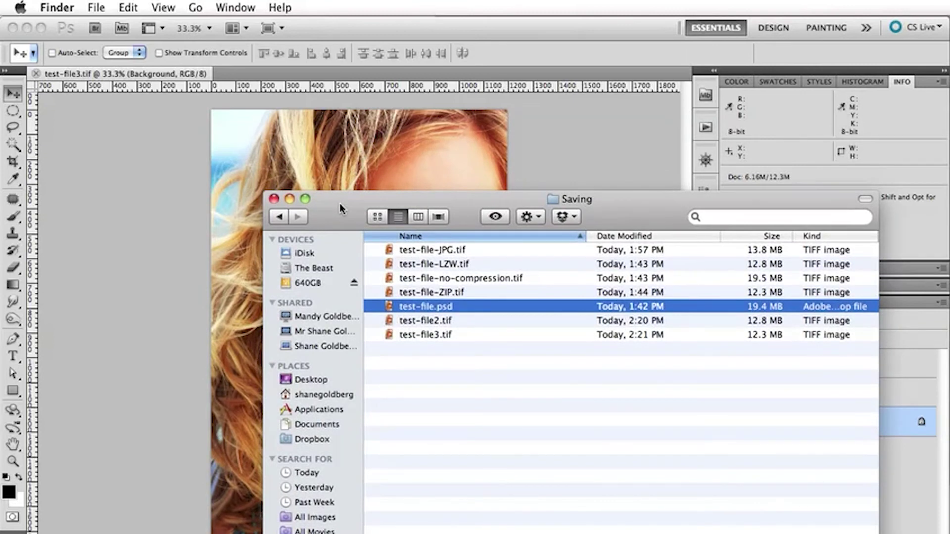
Close the Saving folder window and return to the test-file3.tif portrait
click(273, 199)
click(607, 248)
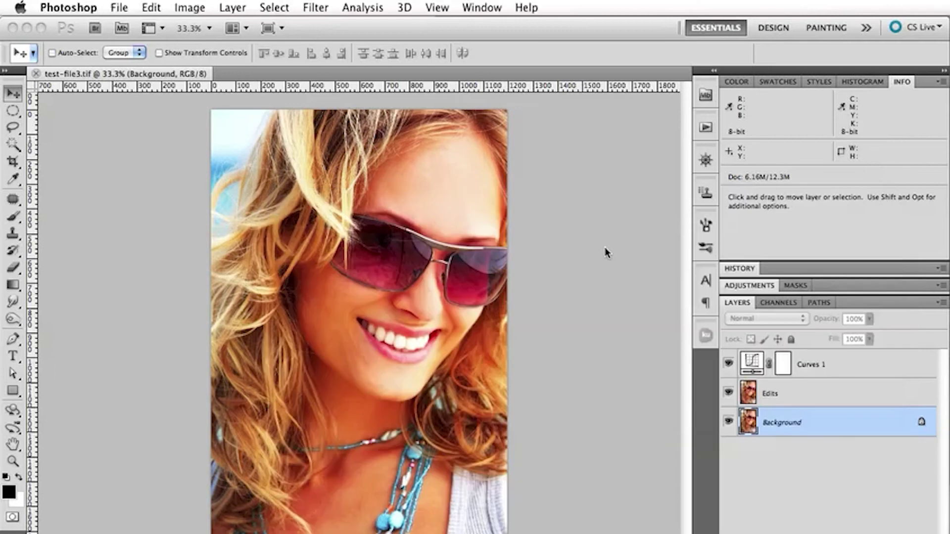